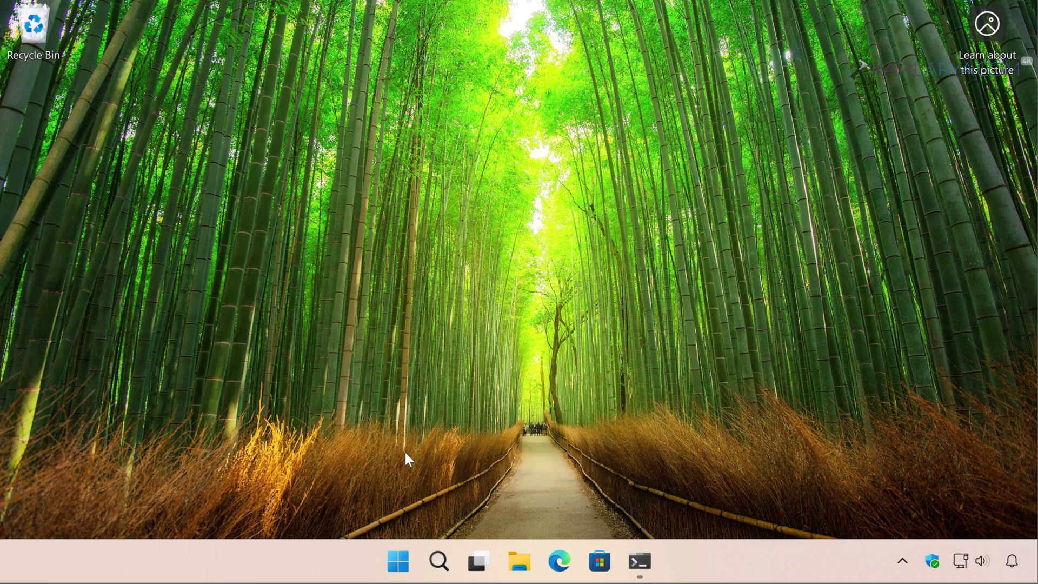
- Launch Windows Terminal as administrator from the Win+X menu
left_click(393, 544)
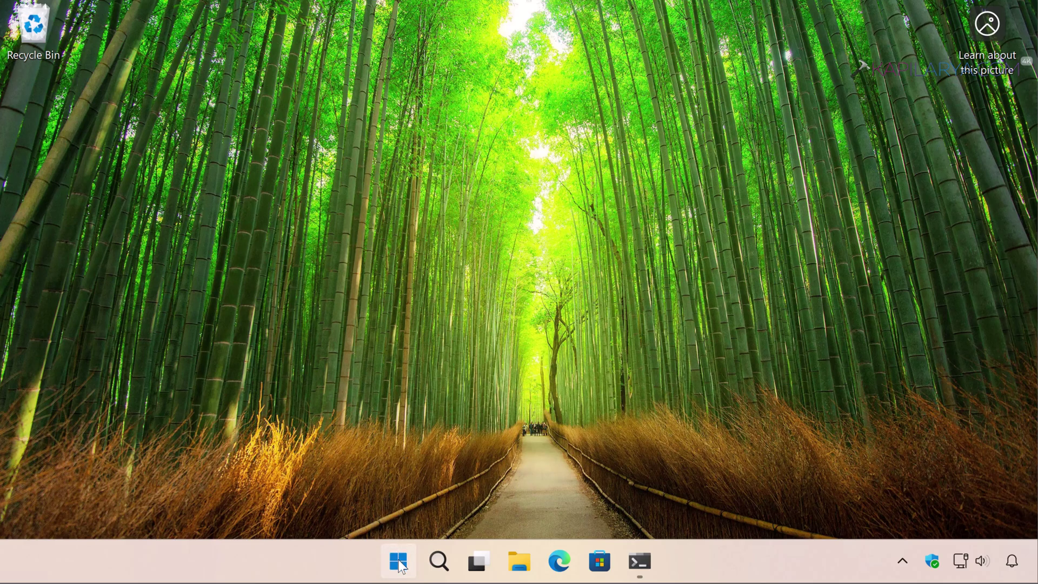
key("super+x")
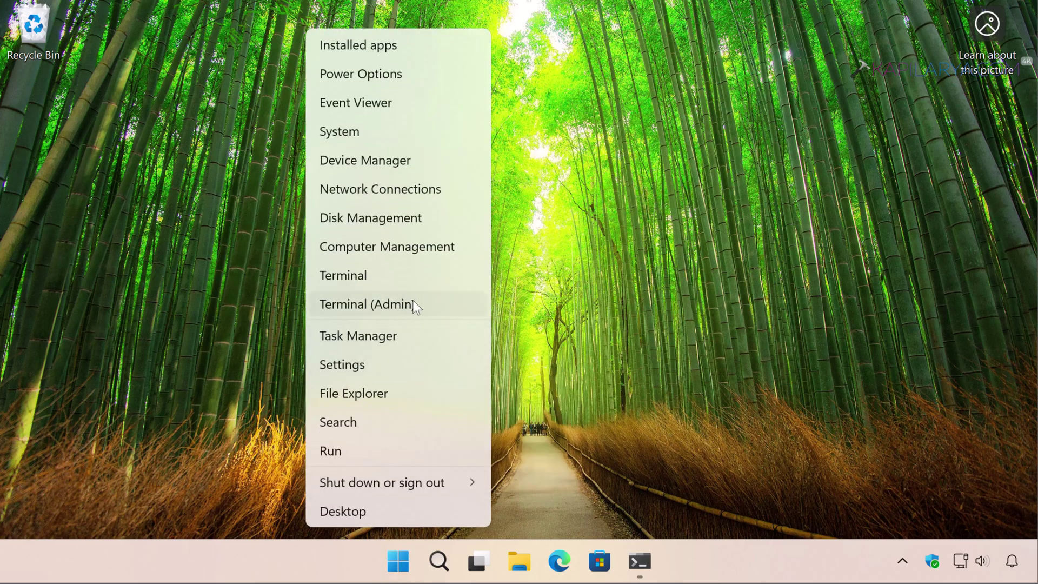
left_click(656, 559)
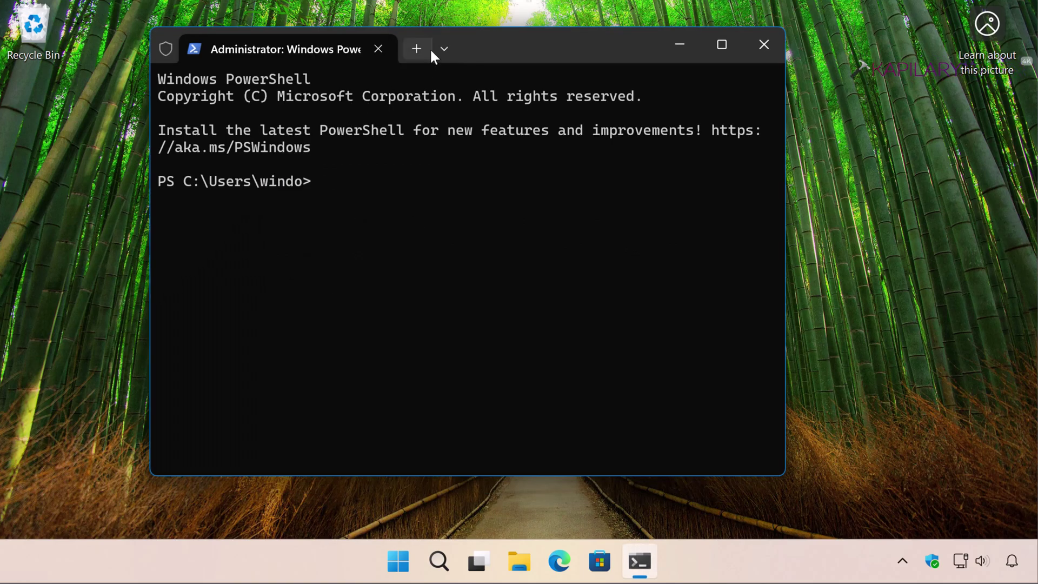
- Add a Command Prompt tab and copy the build number from its version line
left_click(445, 49)
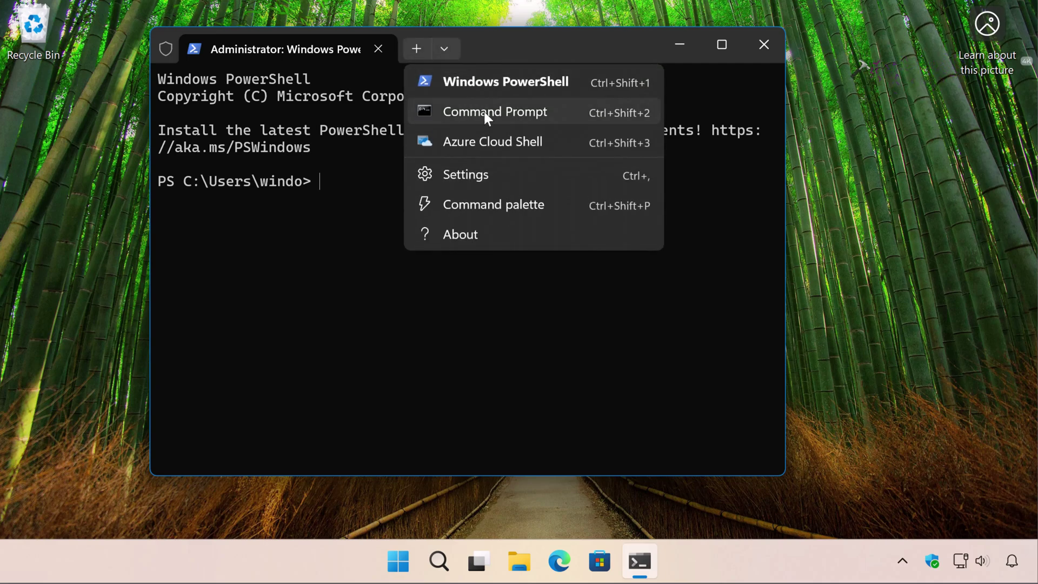
left_click(485, 111)
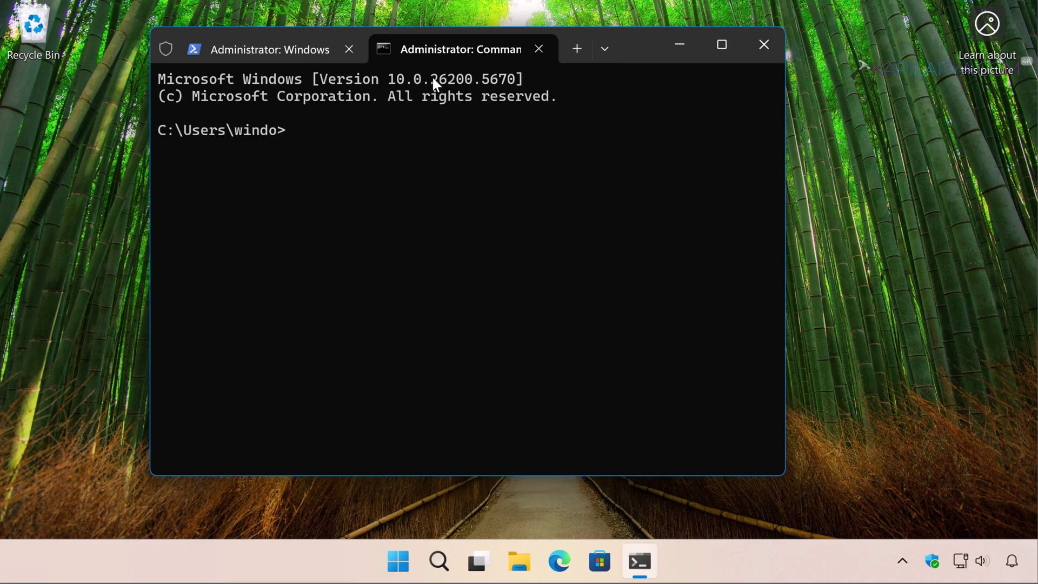
left_click_drag(432, 79, 511, 80)
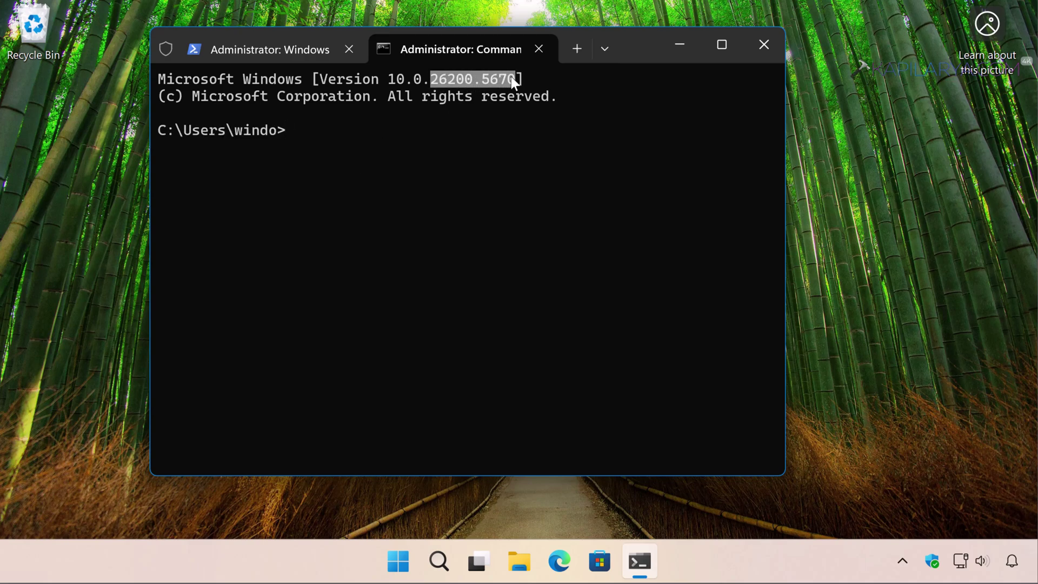
key("ctrl+c")
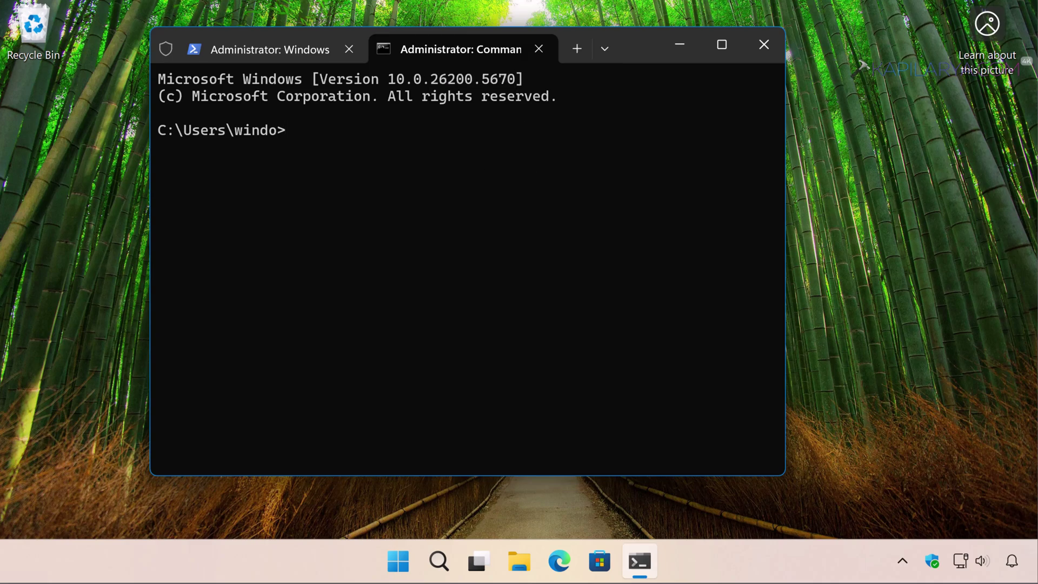
- Paste and run reagentc /SetRecoveryTestmode in the Command Prompt tab
left_click(54, 1)
left_click(77, 18)
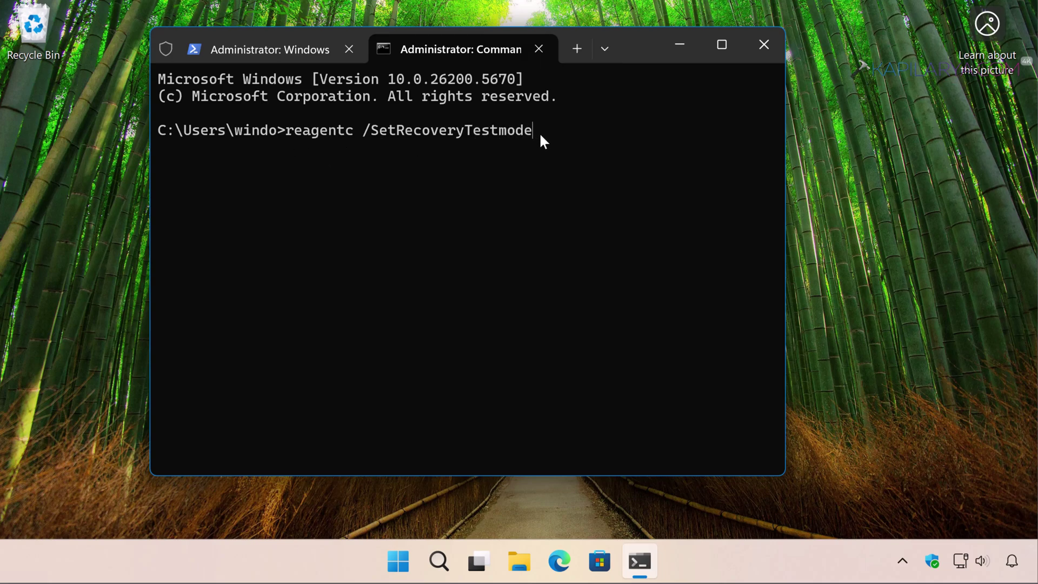
key("Return")
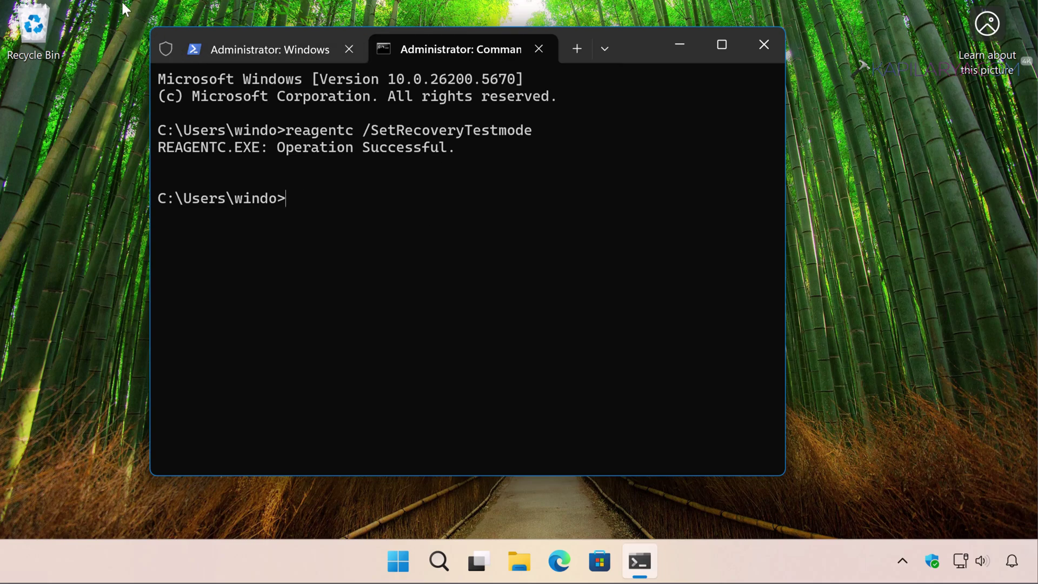
- Run reagentc /BootToRe so the next boot enters recovery
right_click(35, 2)
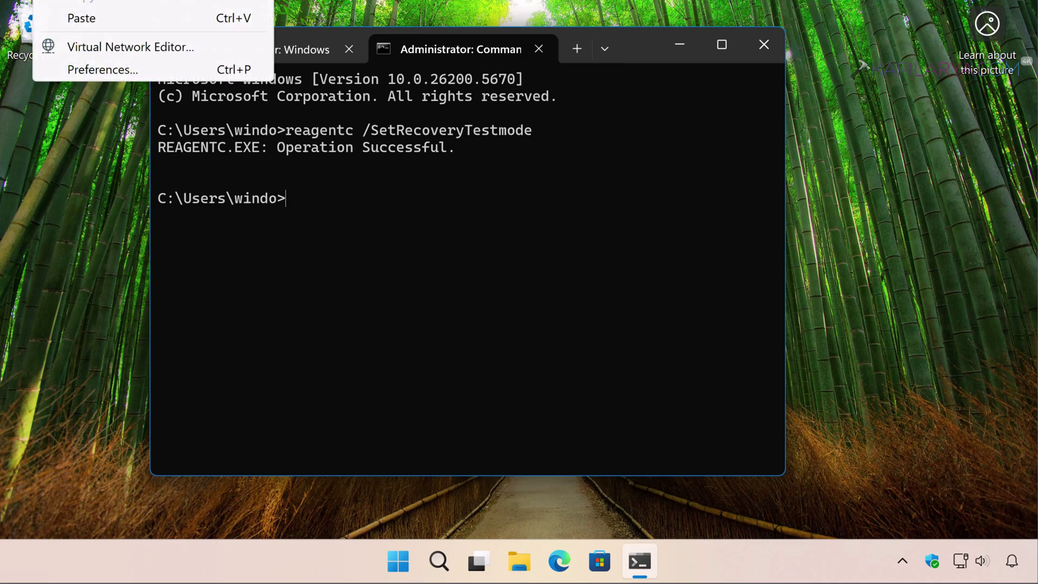
left_click(93, 17)
type("entc /BootToRe")
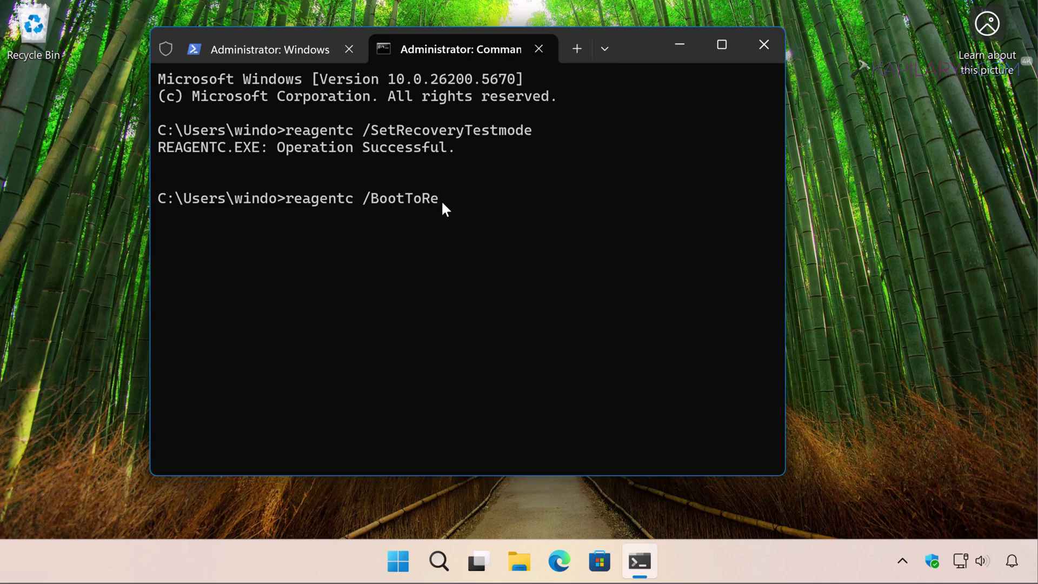
key("Return")
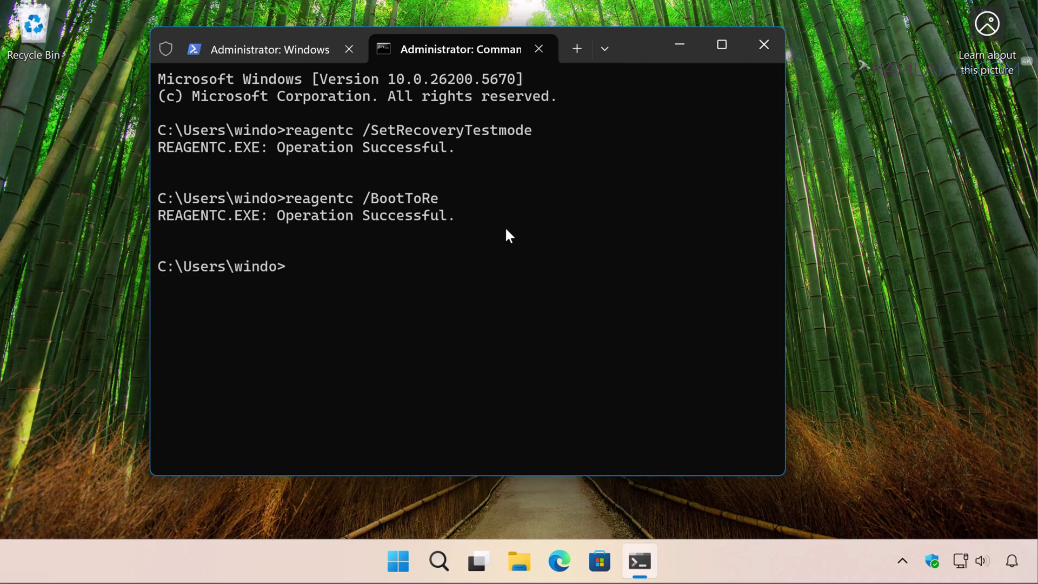
- Close all Terminal tabs and restart Windows from the power-user menu
left_click(761, 44)
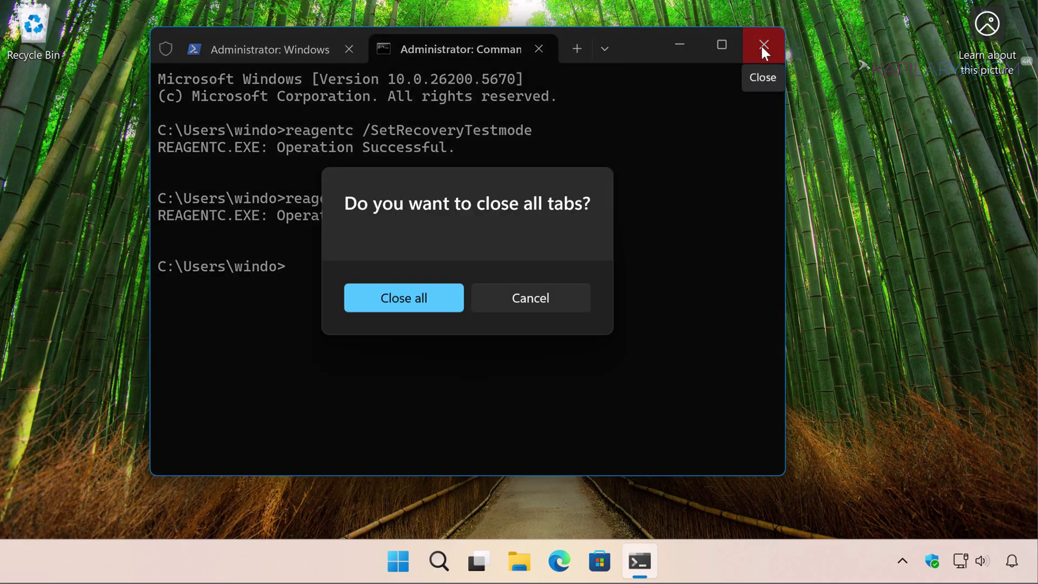
left_click(422, 297)
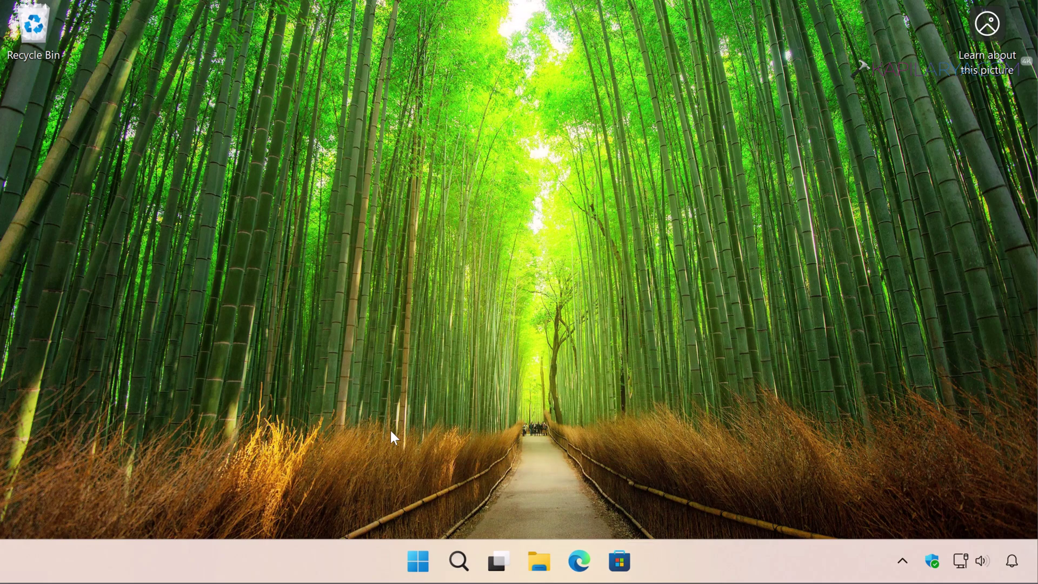
right_click(418, 561)
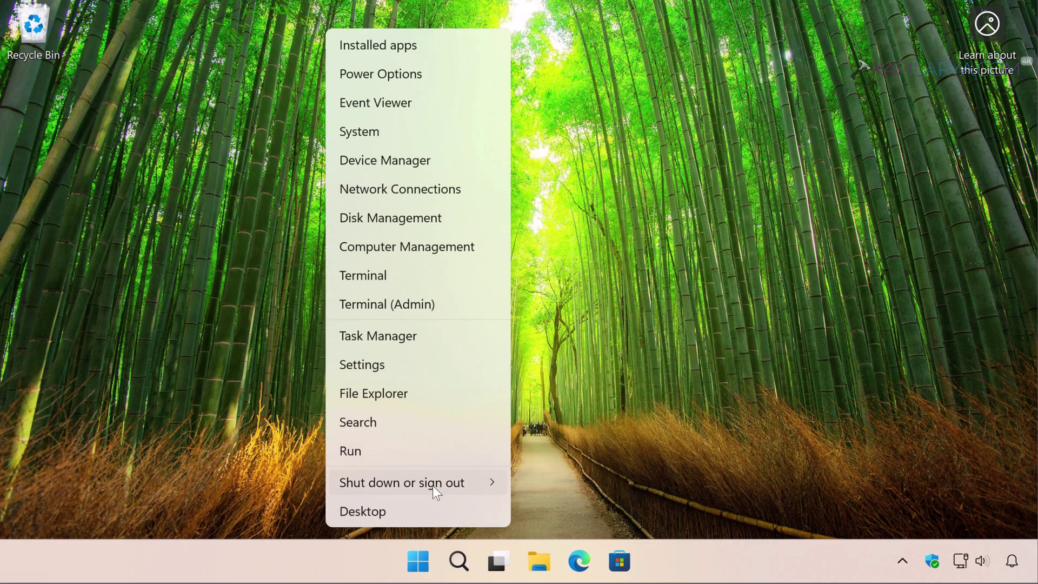
mouse_move(432, 486)
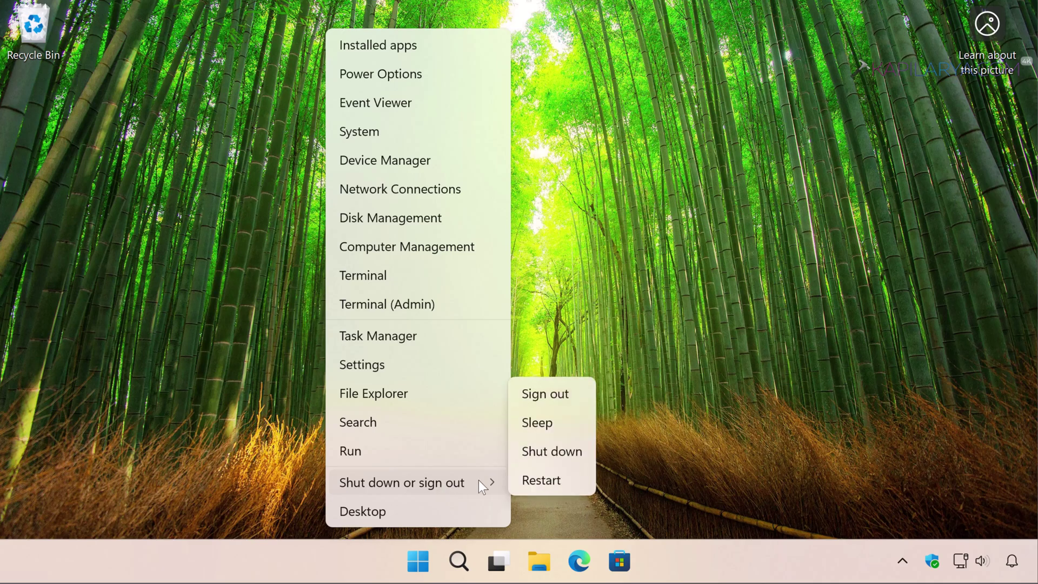
left_click(572, 482)
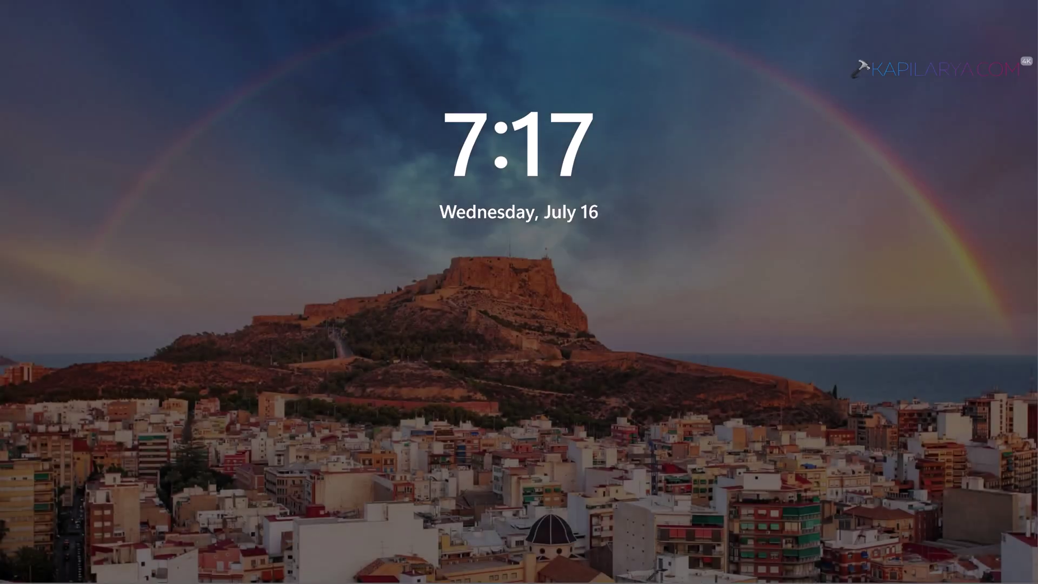
- Dismiss the lock screen and sign back in to the desktop
key("Return")
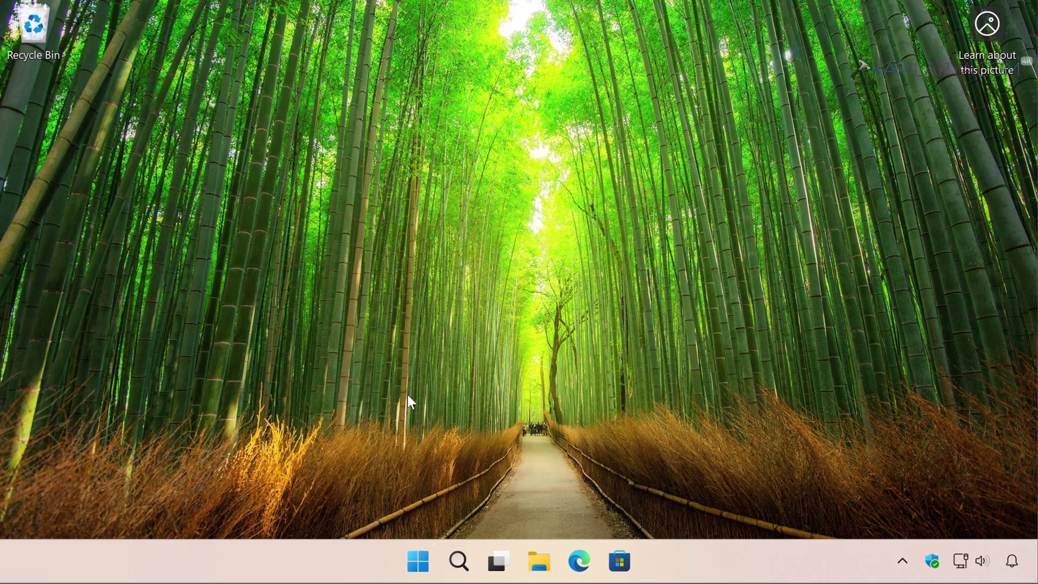
key("super+x")
- Check Update history lists Quick machine recovery update KB5061845 as installed, then close Settings
left_click(392, 363)
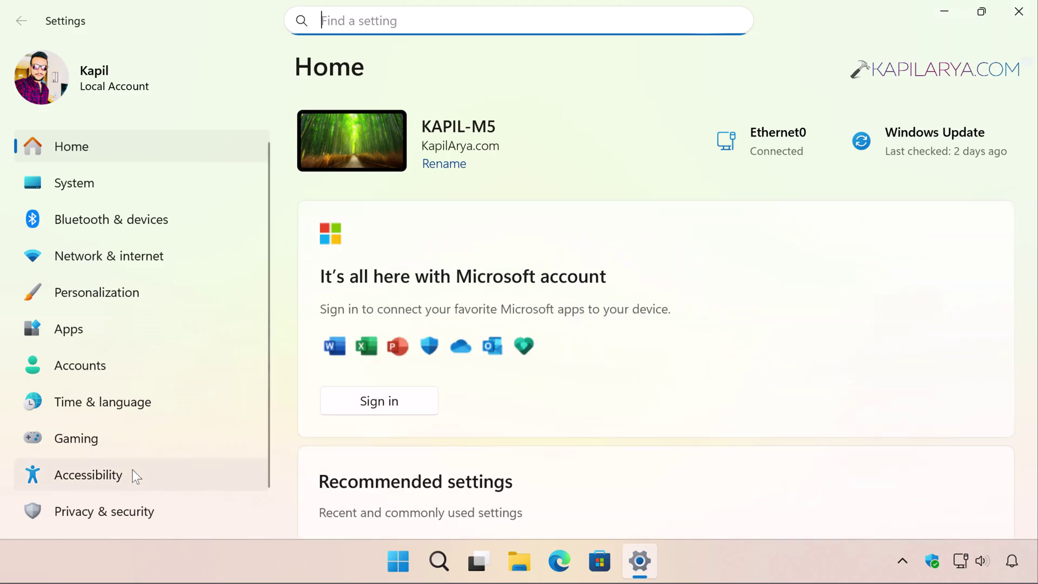
scroll(132, 469, "down", 1)
left_click(144, 522)
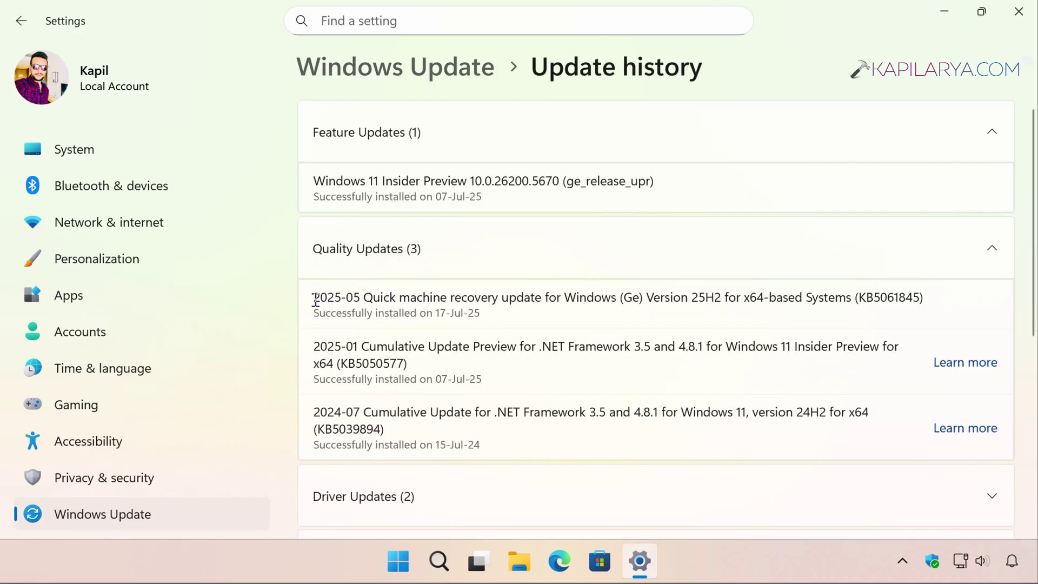
left_click_drag(314, 298, 921, 297)
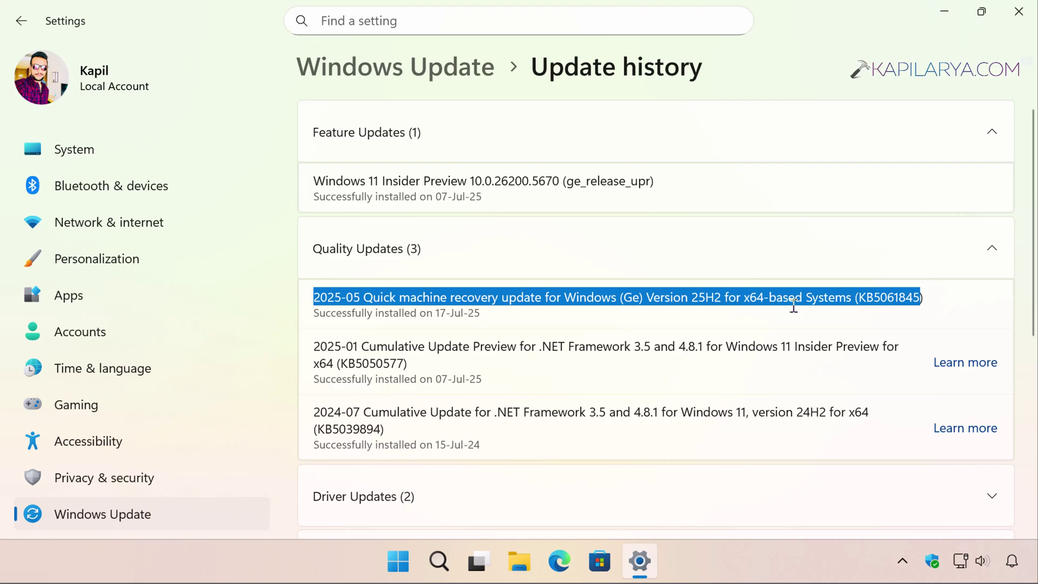
key("alt+F4")
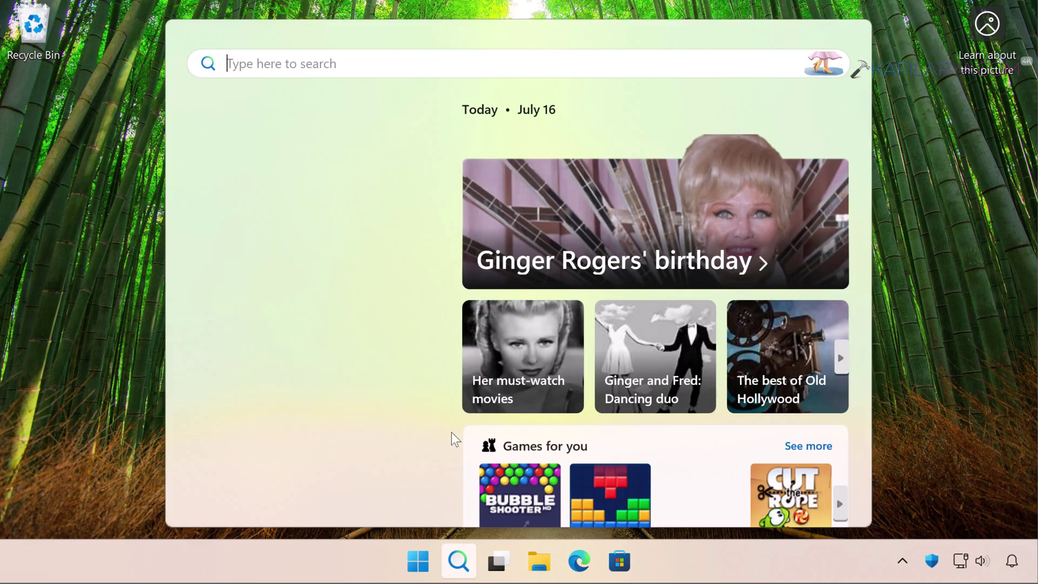
- Search for cmd and run Command Prompt as administrator
type("cmd")
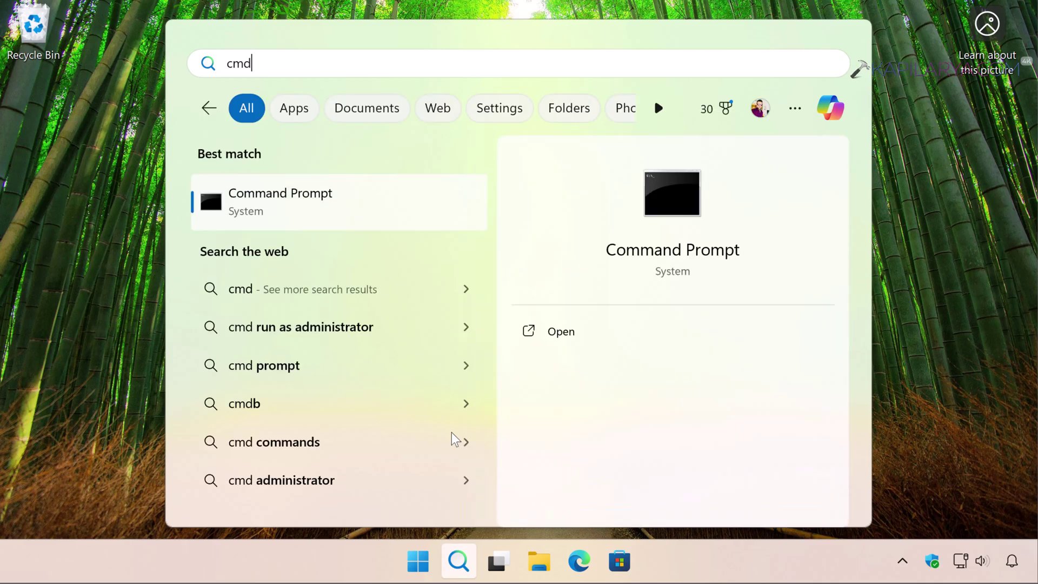
left_click(587, 361)
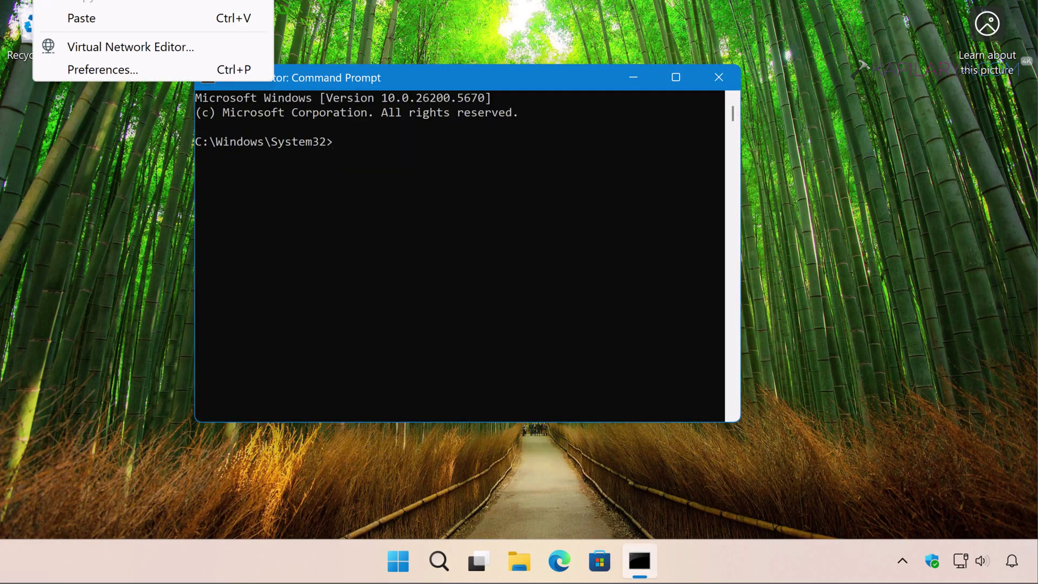
- Run reagentc.exe /disable, then reagentc.exe /clearrecoverysettings, both succeeding
left_click(81, 19)
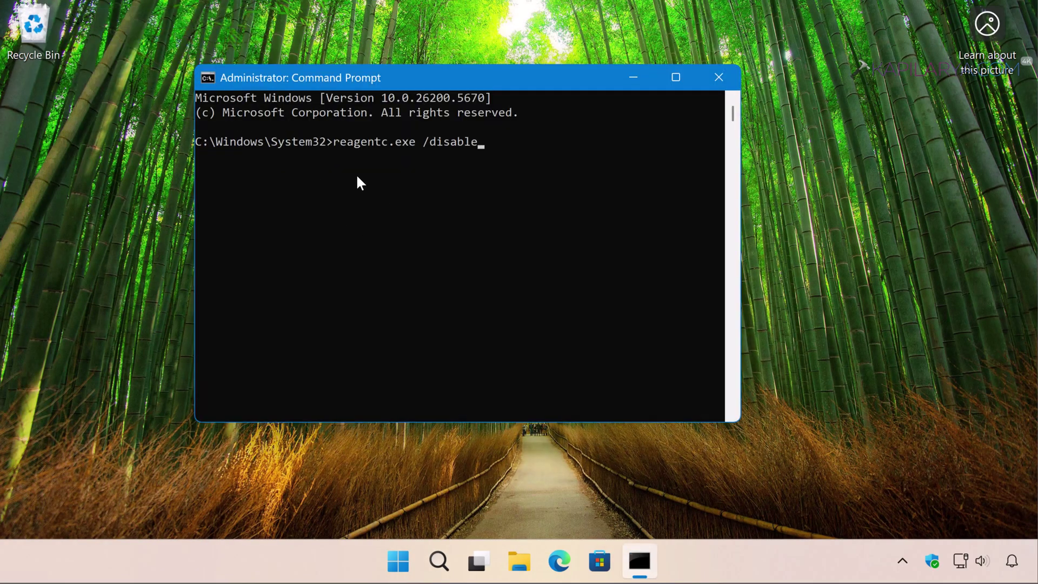
key("Return")
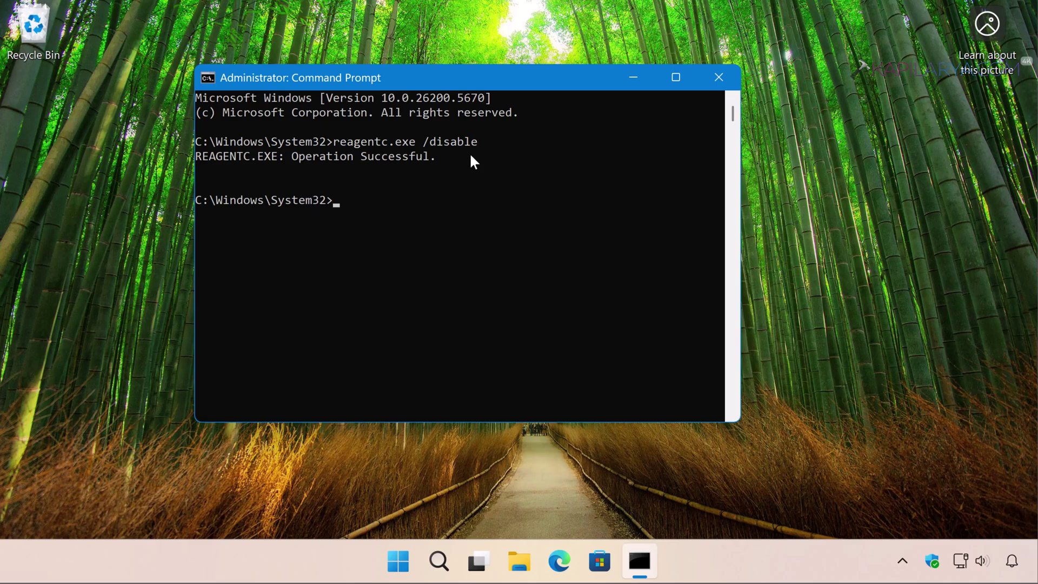
left_click(75, 4)
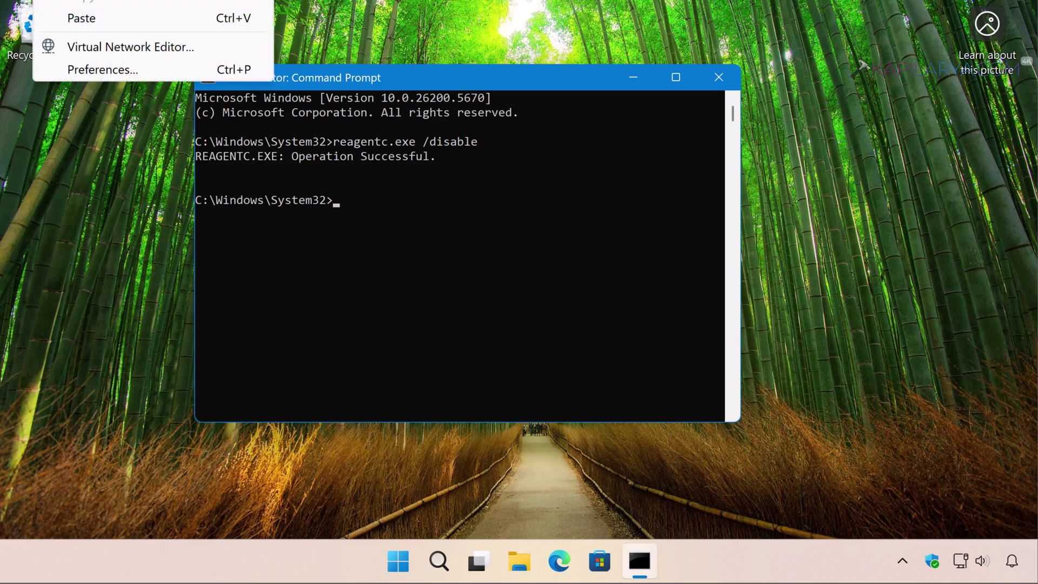
left_click(76, 19)
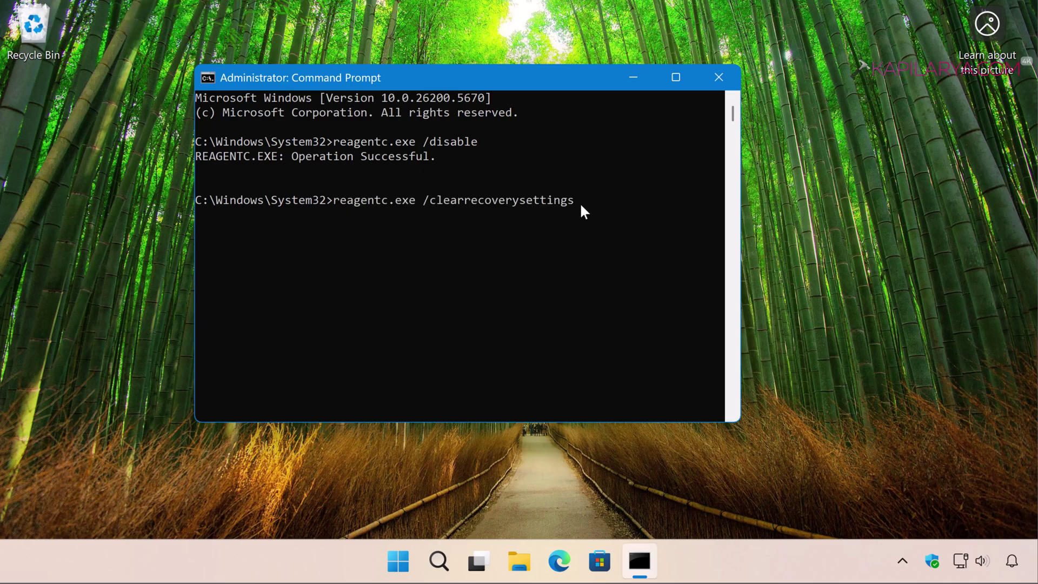
key("Return")
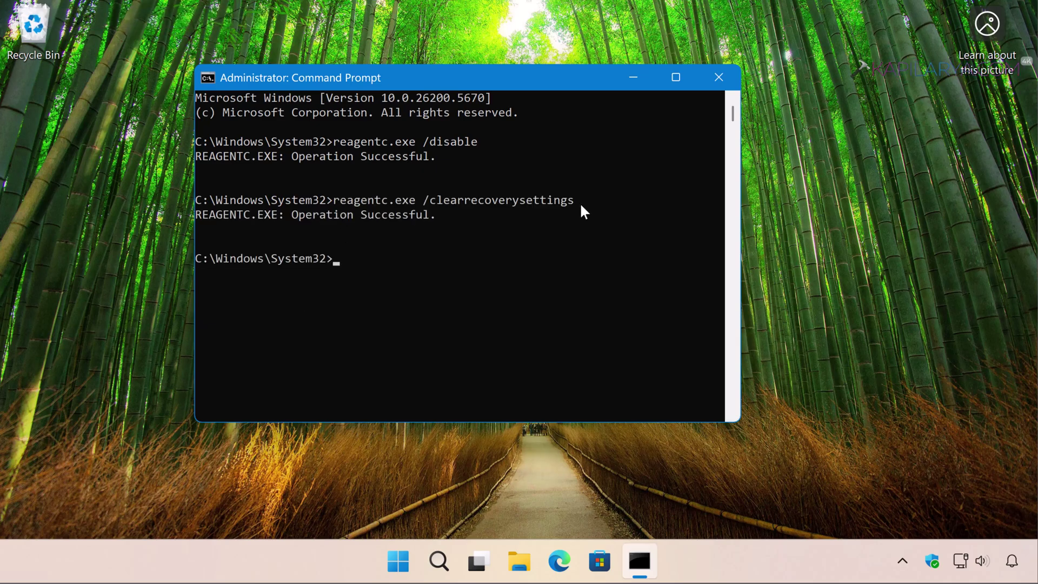